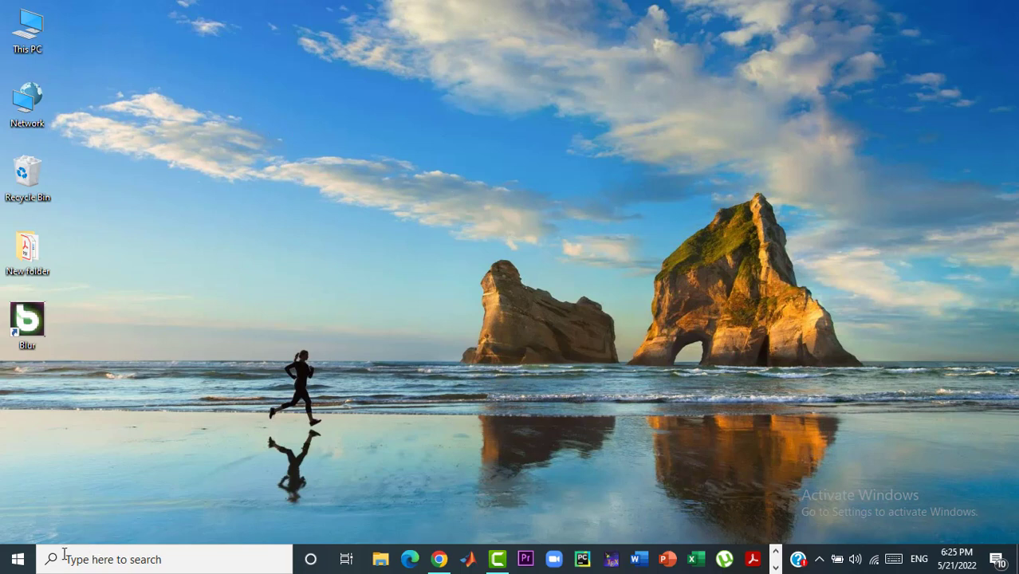
Find and open the OneNote for Windows 10 app.
click(17, 559)
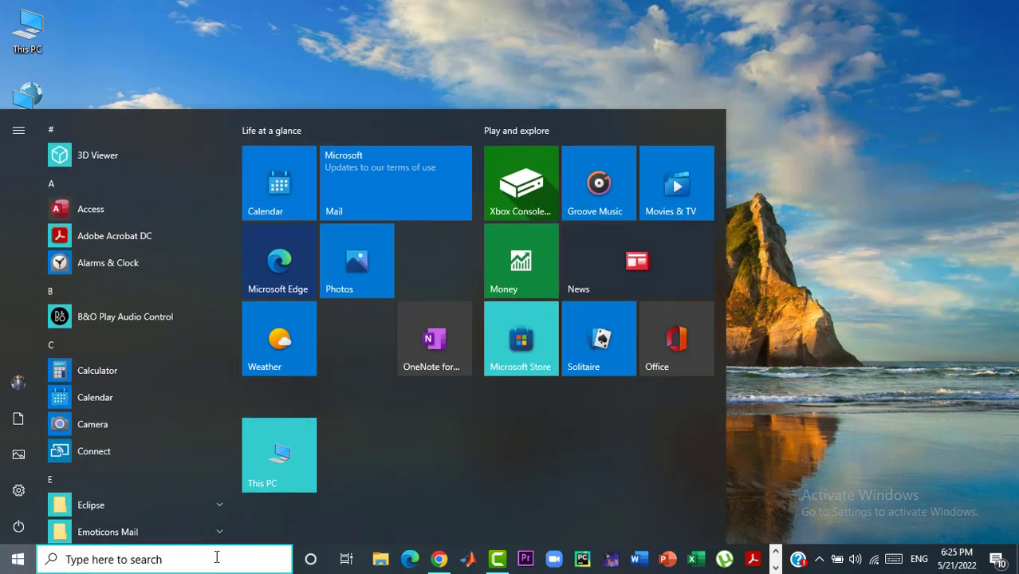
text(onenote)
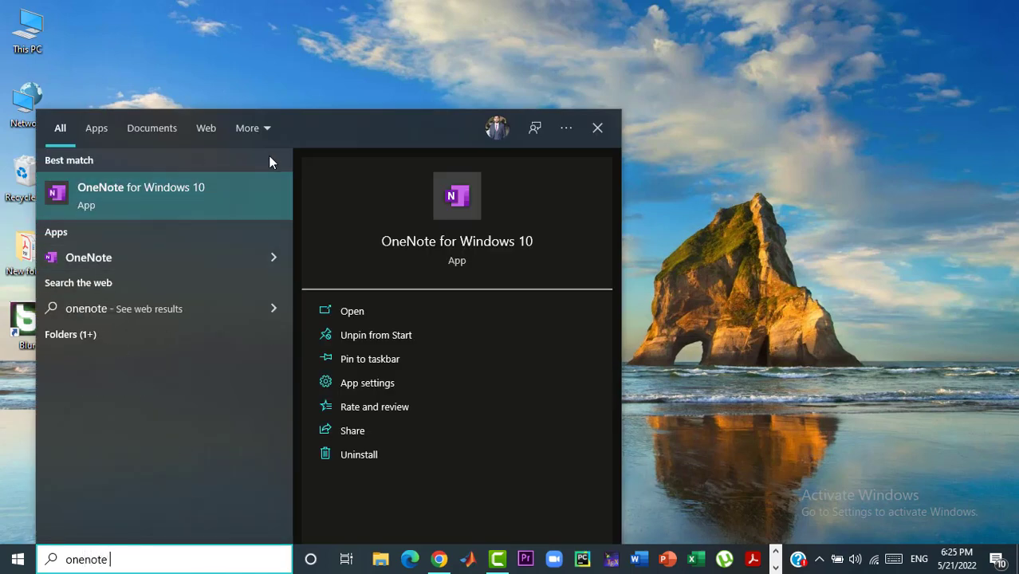
click(334, 311)
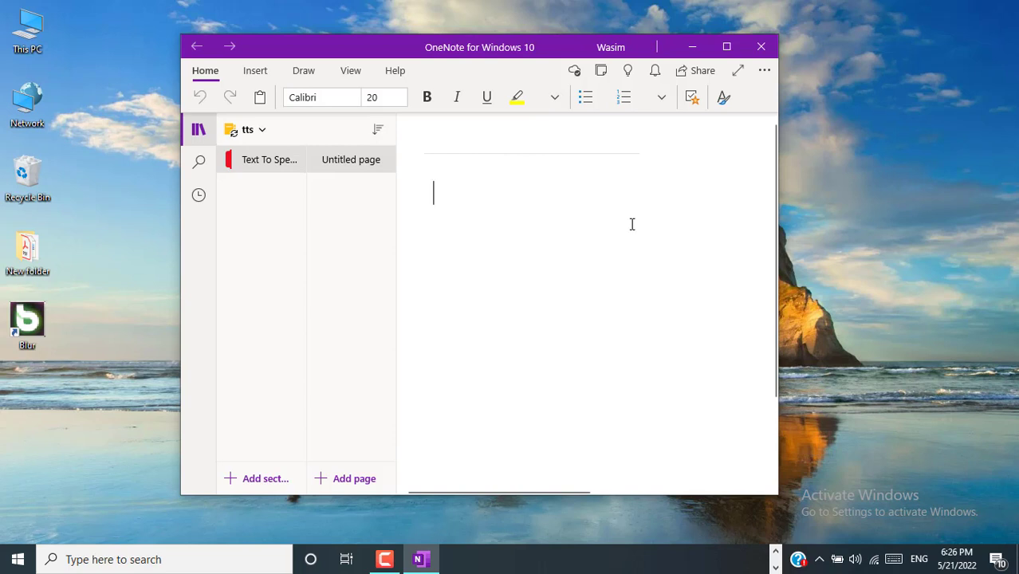
Write on the page: "In this video tutorial, I am going to show you how you can convert text to speech without any software and totally free.".
text(In th)
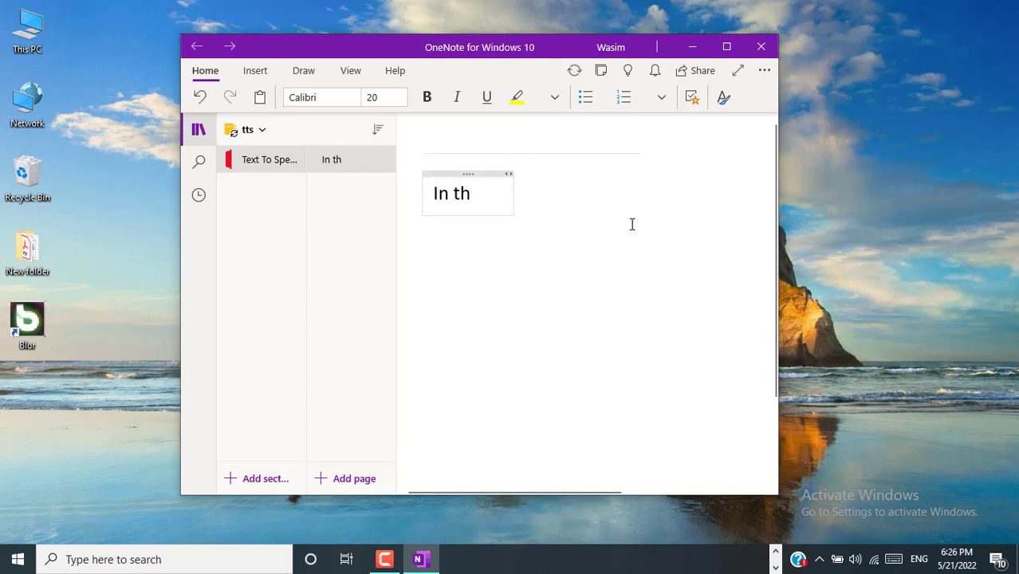
text(is vi)
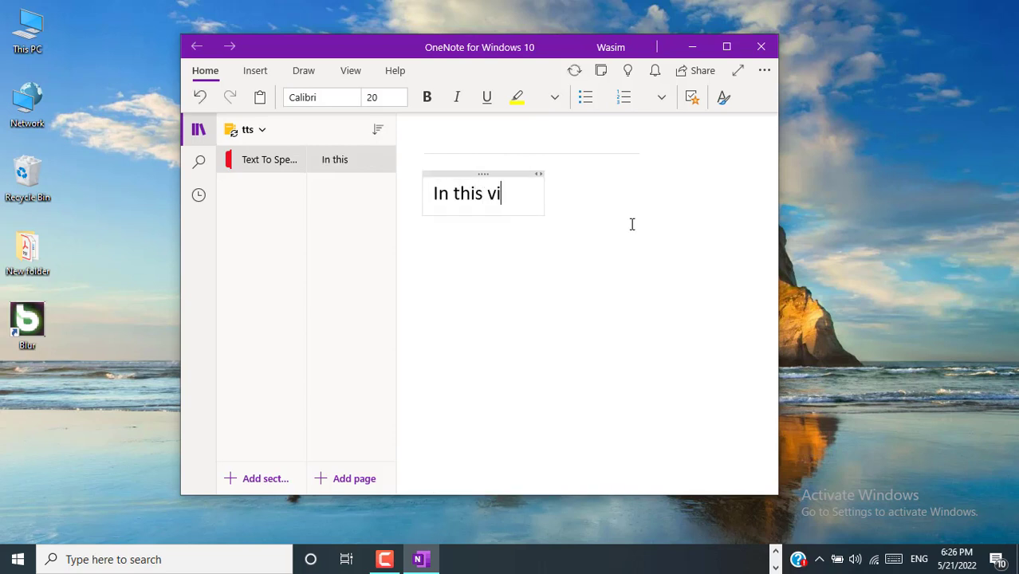
text(deo tuto)
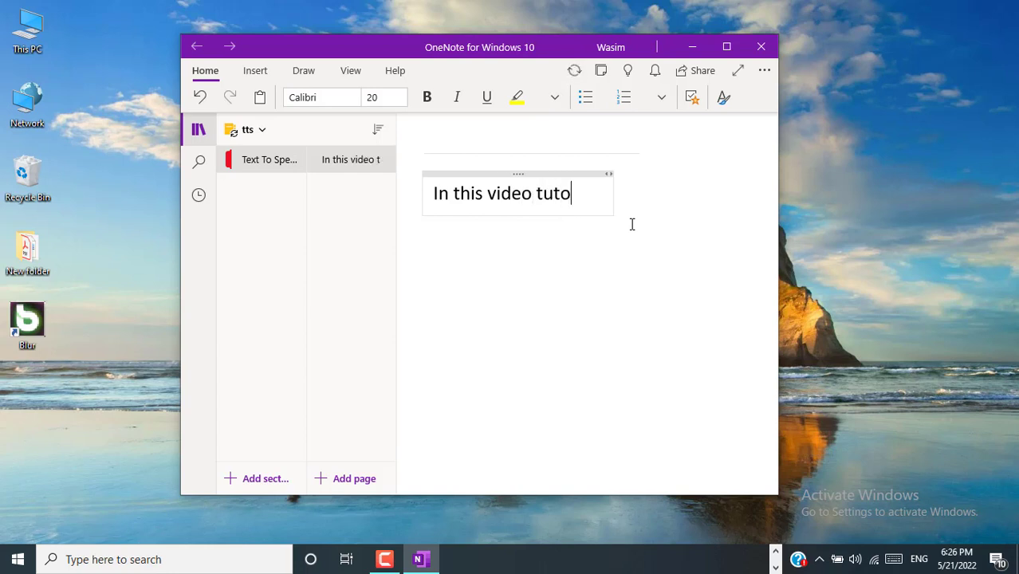
text(rial, I)
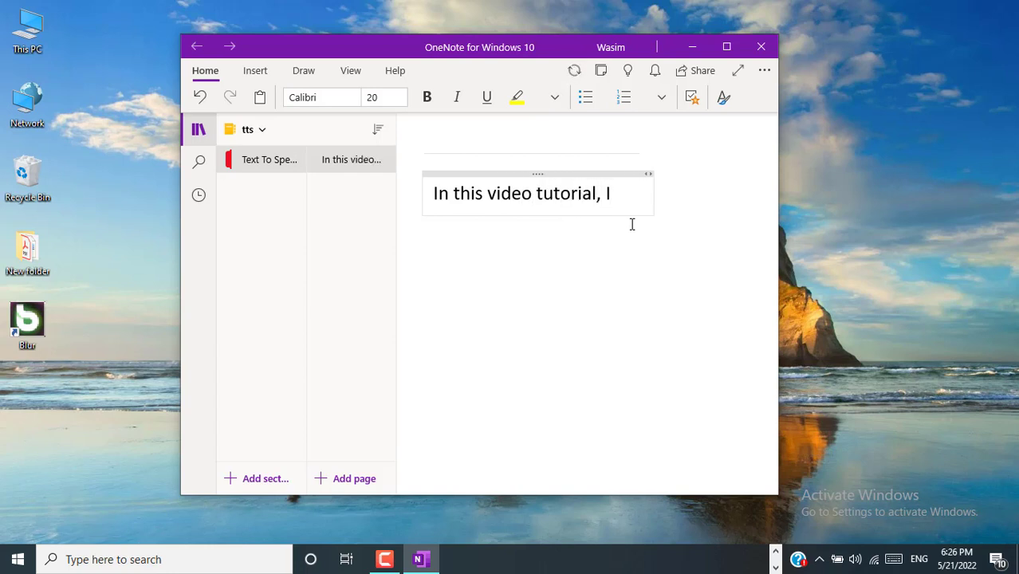
text( am going to )
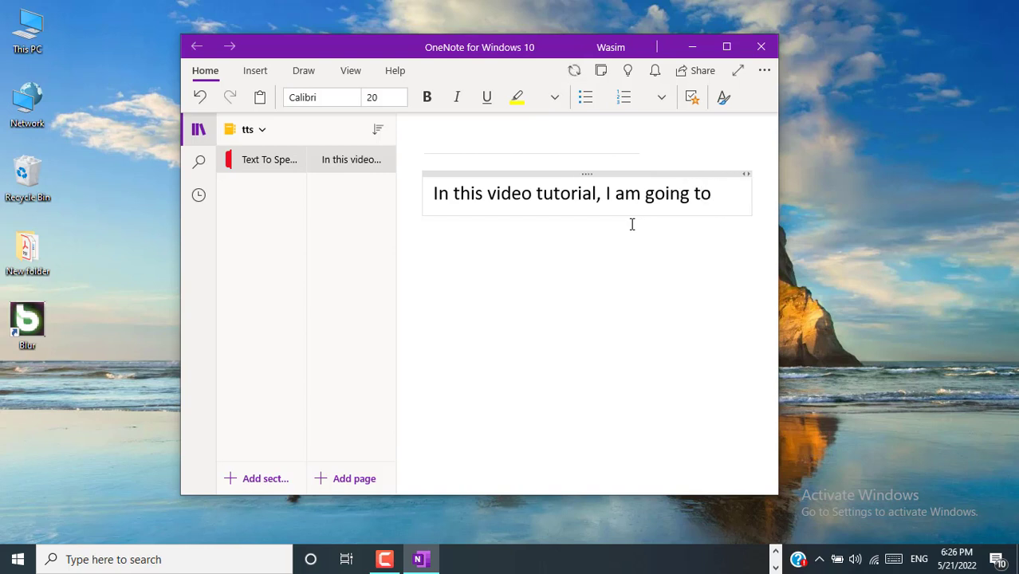
text(show you)
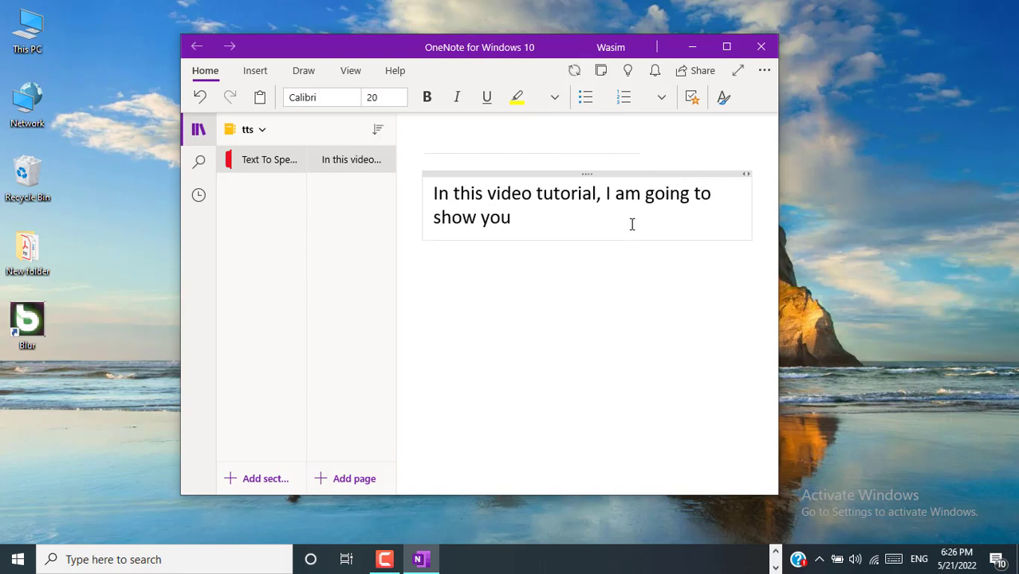
text( how you can )
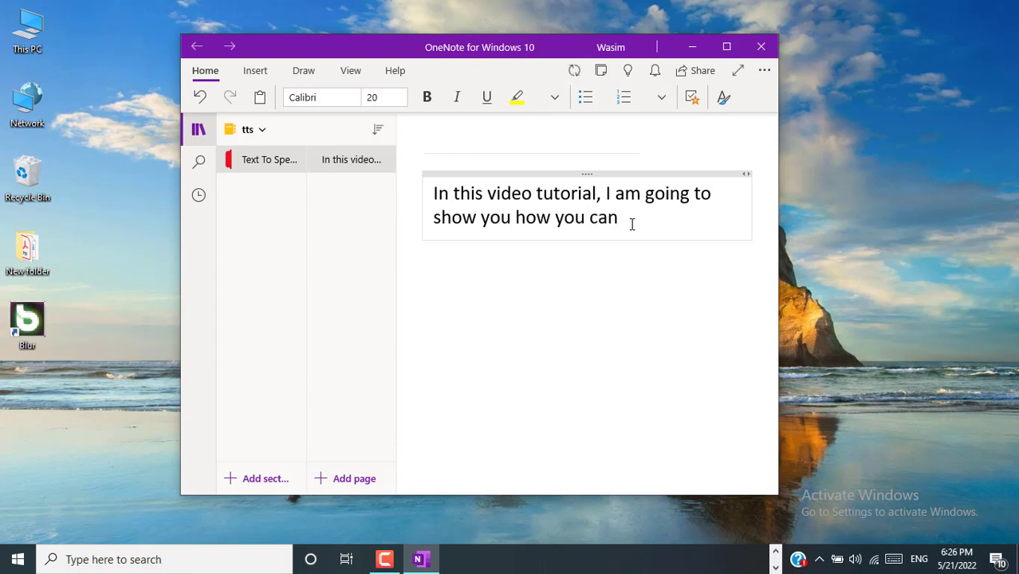
text(convert text t)
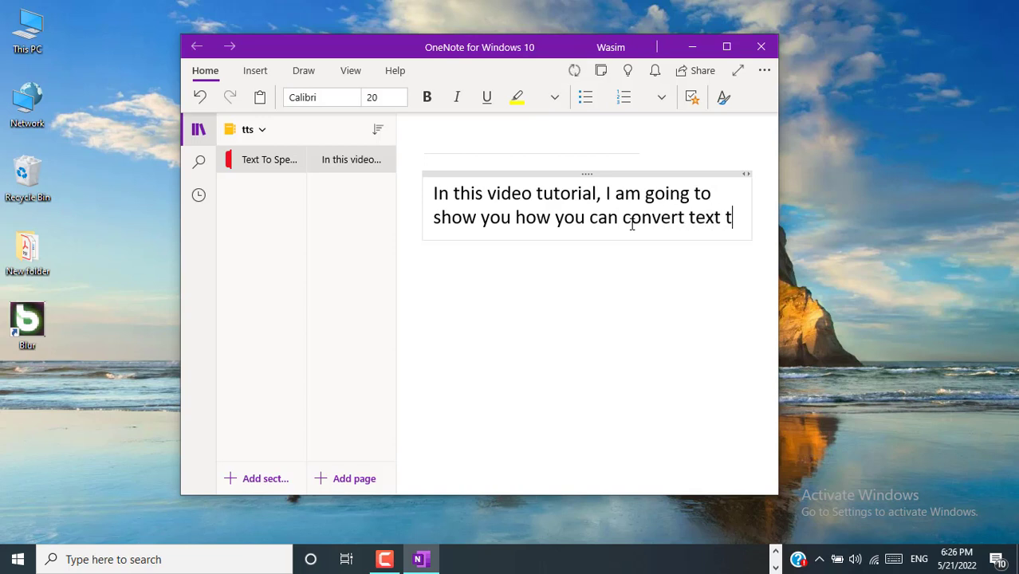
text(o speech )
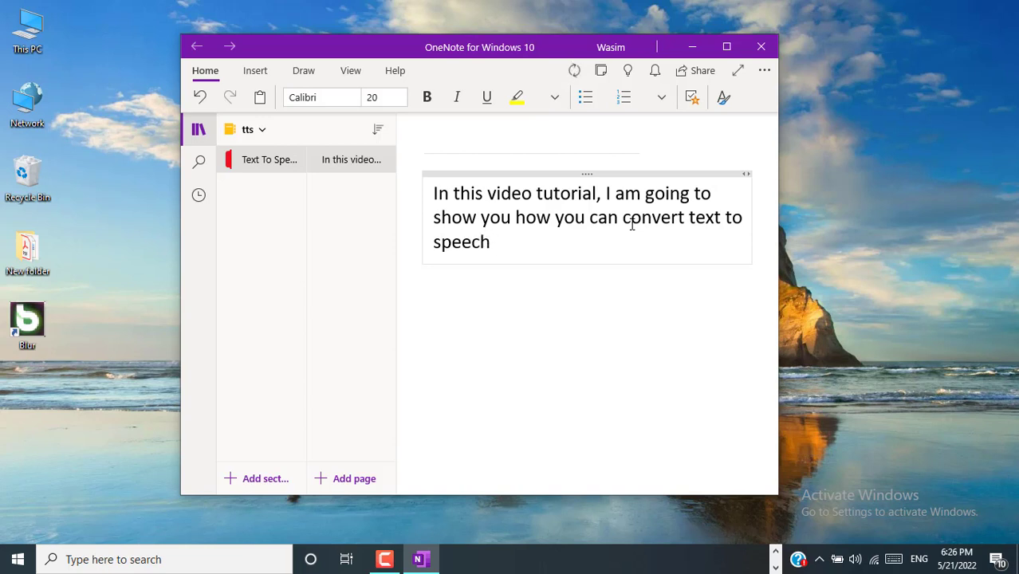
text(without any)
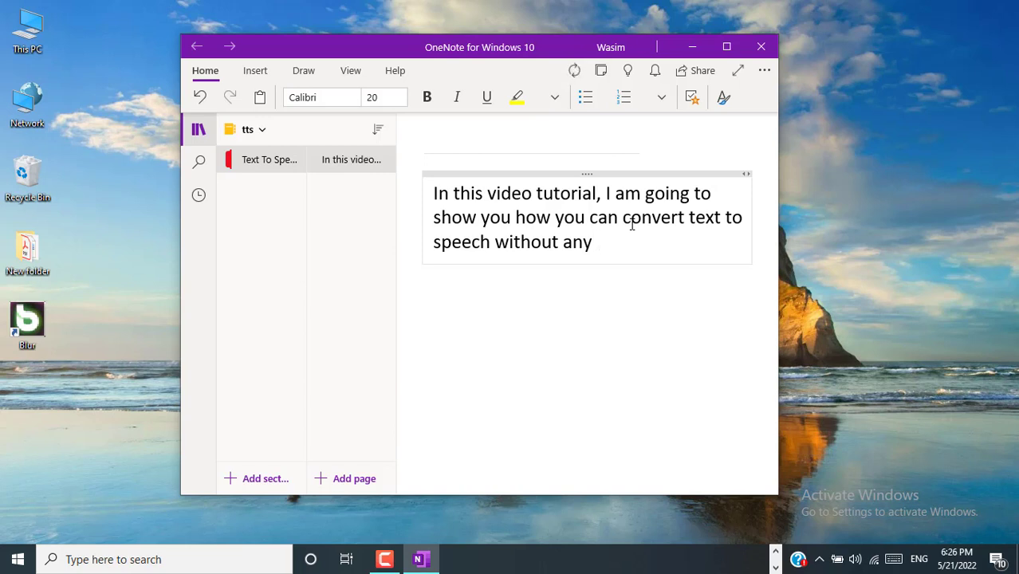
text( software and)
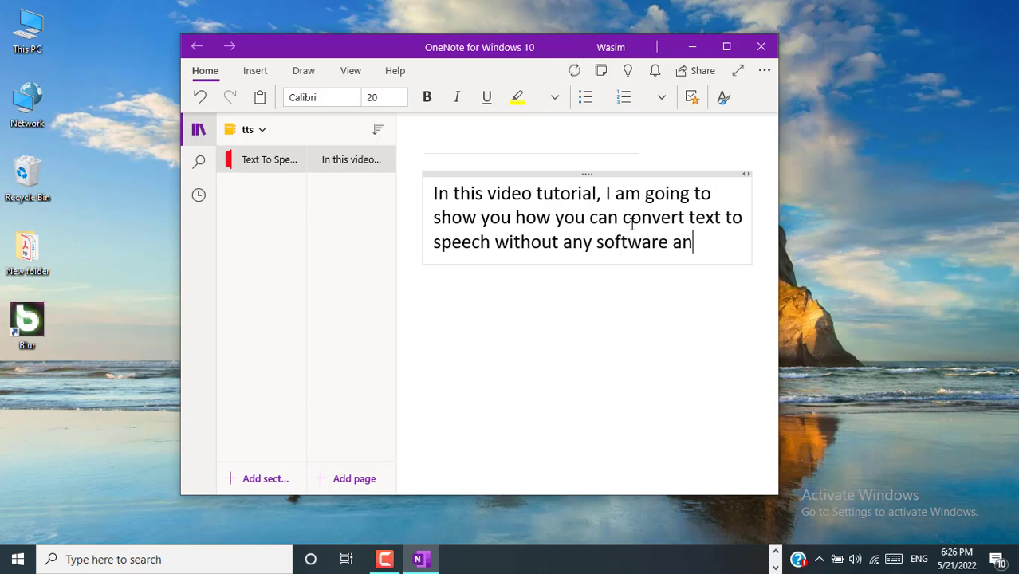
key(BackSpace)
key(BackSpace)
key(BackSpace)
key(BackSpace)
text(and totally free)
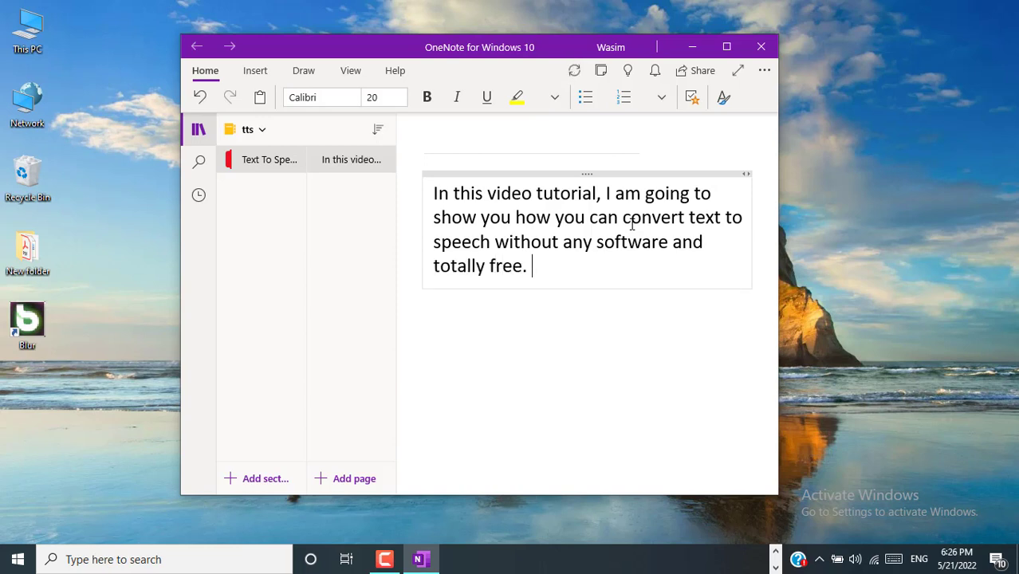
text(.)
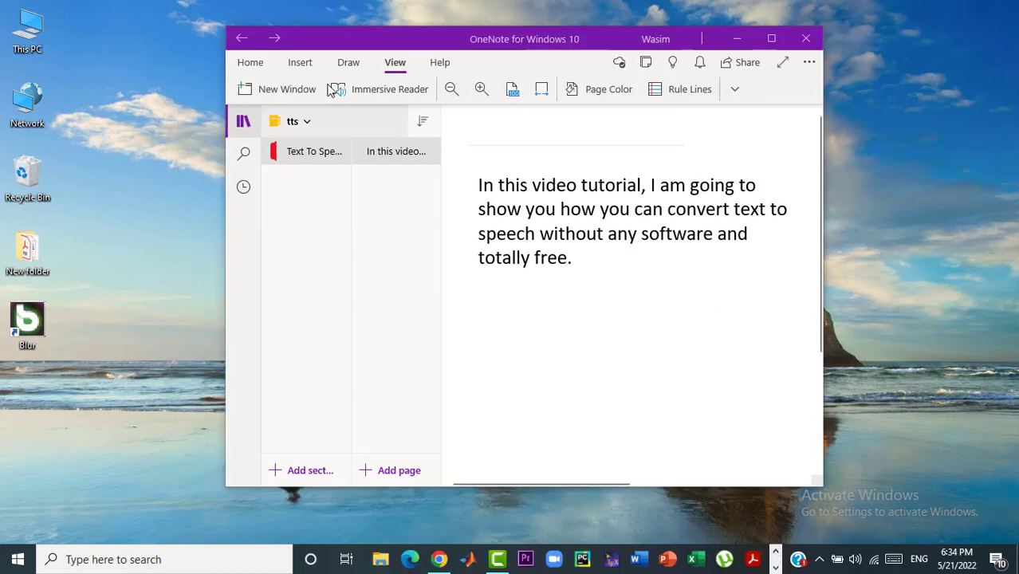
Open the note in Immersive Reader and play it aloud from the beginning.
click(289, 65)
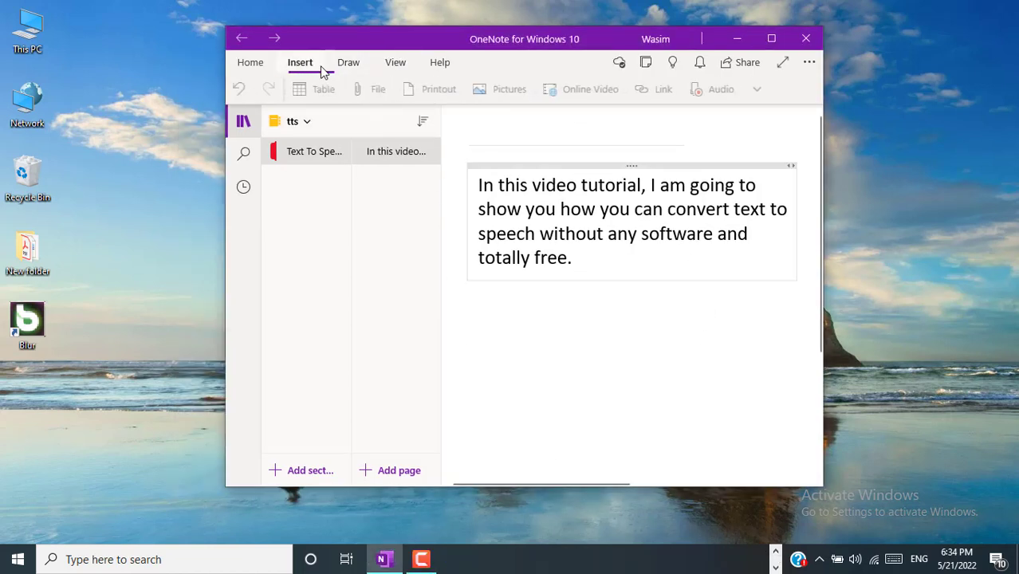
click(395, 65)
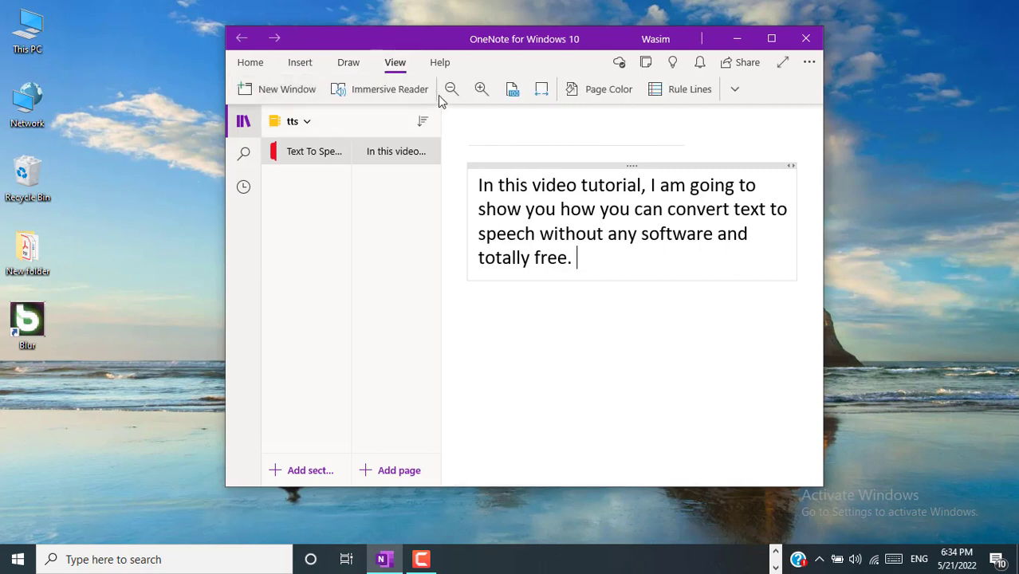
click(409, 97)
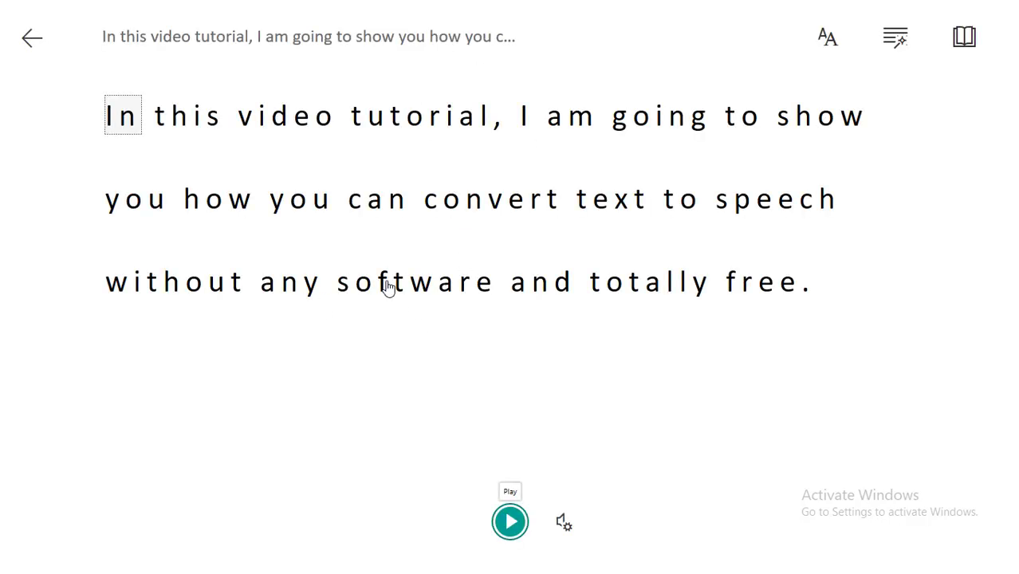
click(511, 522)
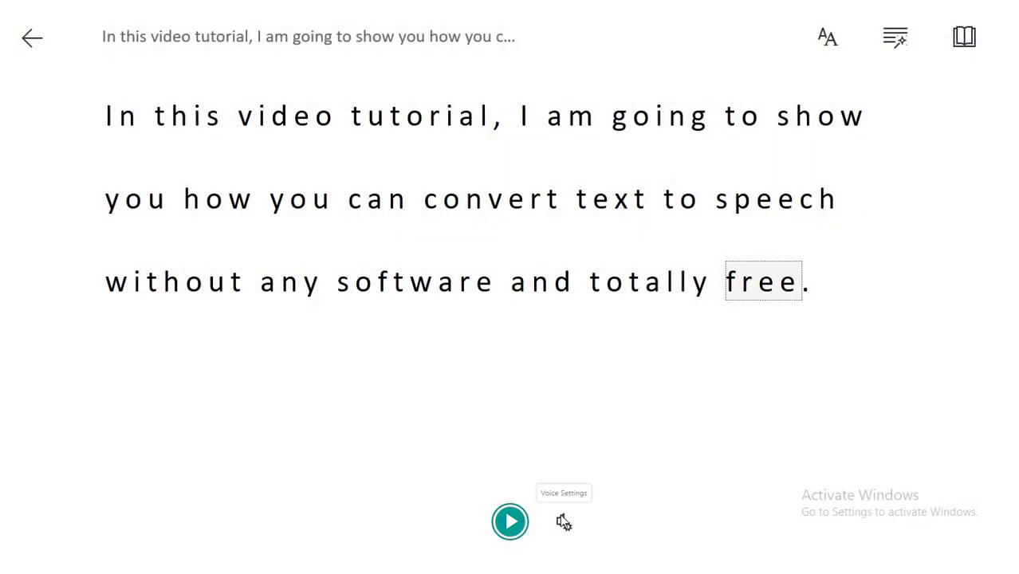
Look over the reader's voice speed and its Male and Female voice options, and return to the note page.
click(563, 524)
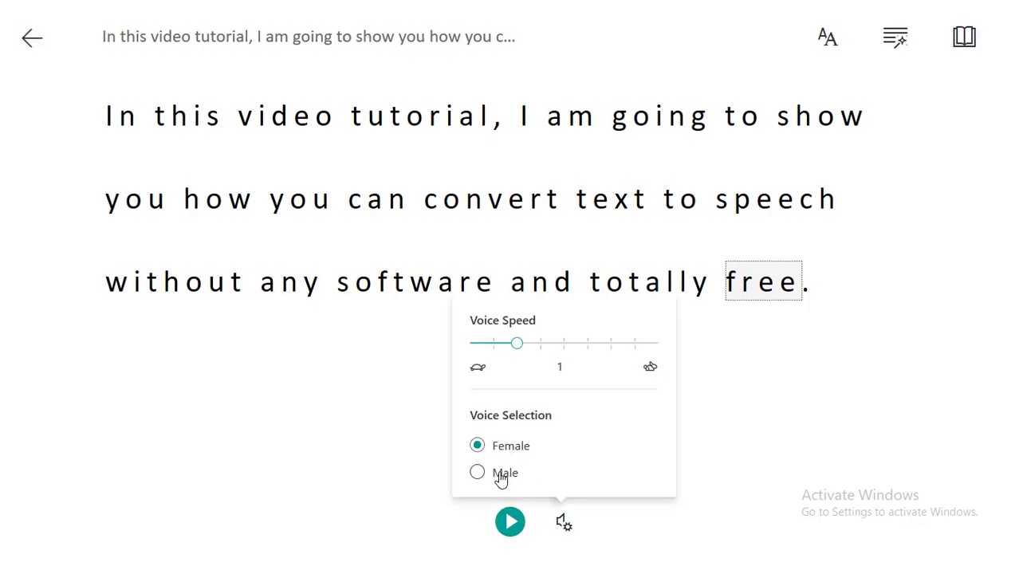
click(496, 475)
click(511, 444)
mouse_move(518, 346)
mouse_down()
mouse_move(558, 348)
mouse_move(520, 346)
mouse_up()
click(563, 523)
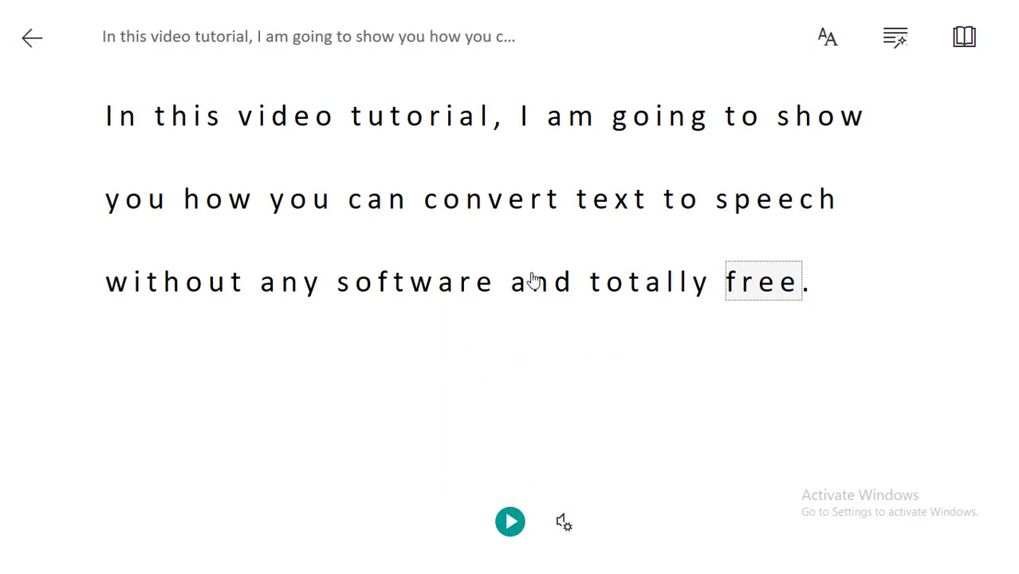
click(30, 46)
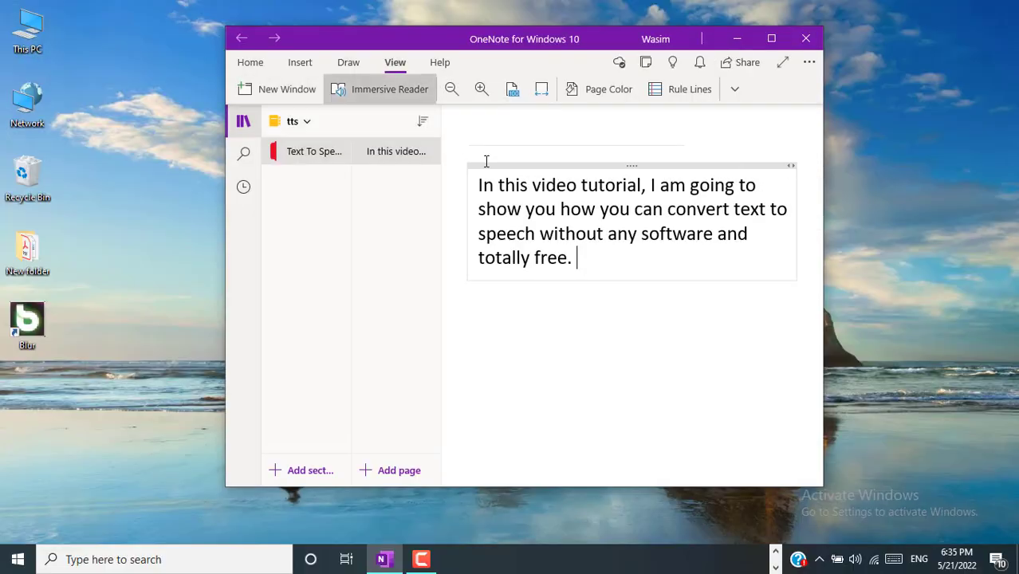
Search for "sound" in Windows and open the Sound settings.
click(16, 557)
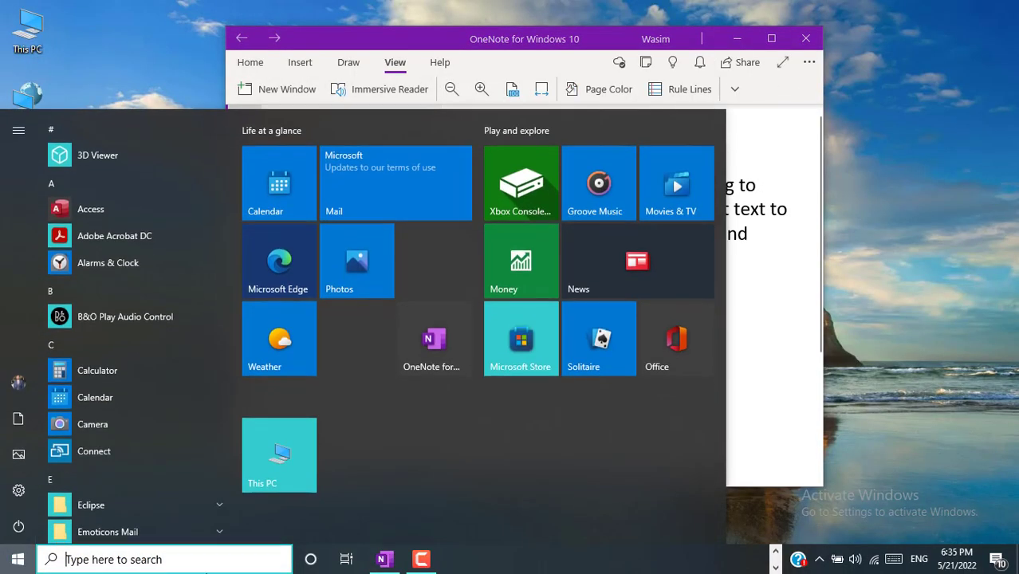
text(sound)
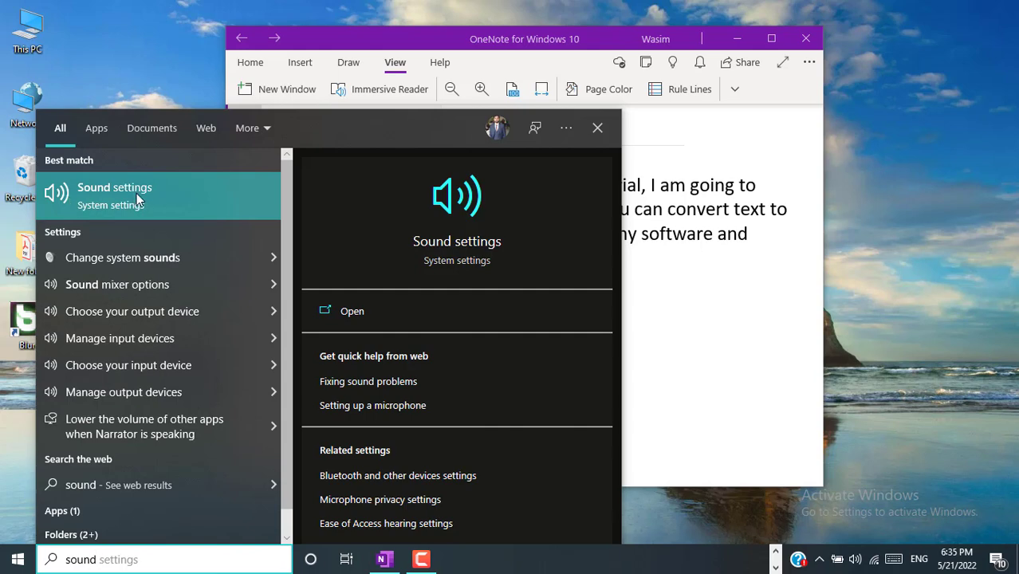
click(349, 311)
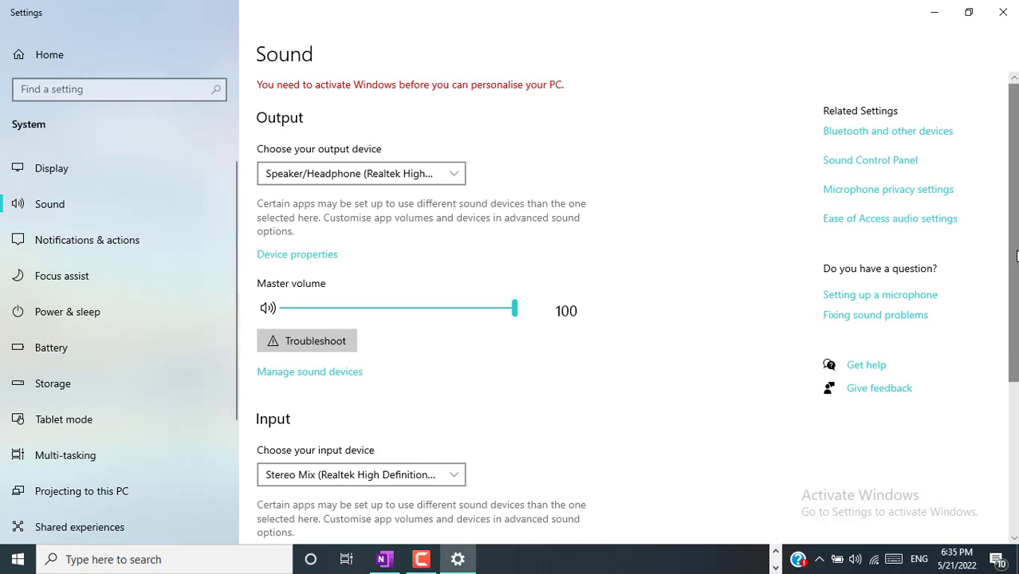
Switch the sound input device to Microphone Array (Realtek High Definition Audio).
scroll(1016, 255, down, 3)
click(390, 230)
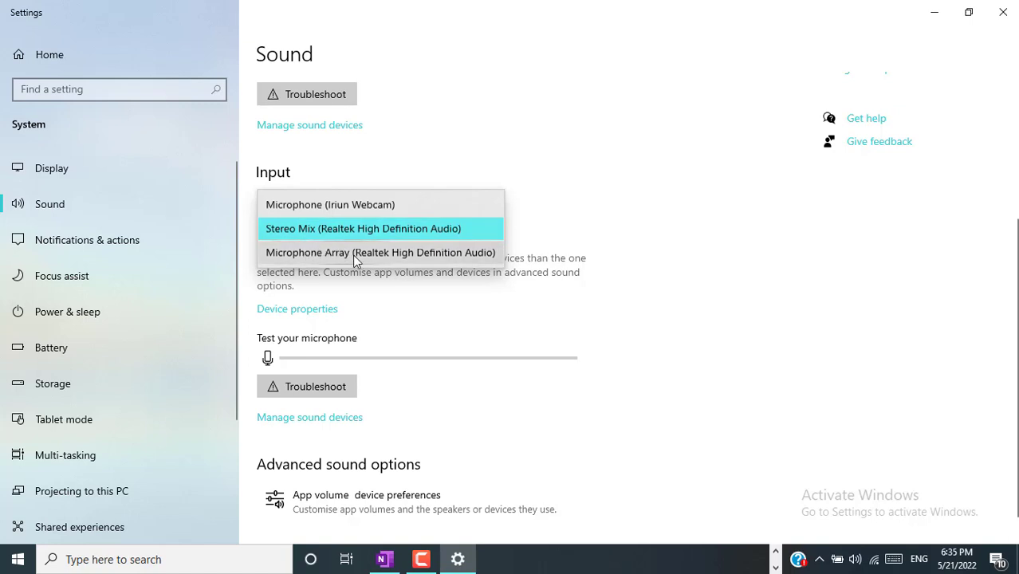
click(333, 254)
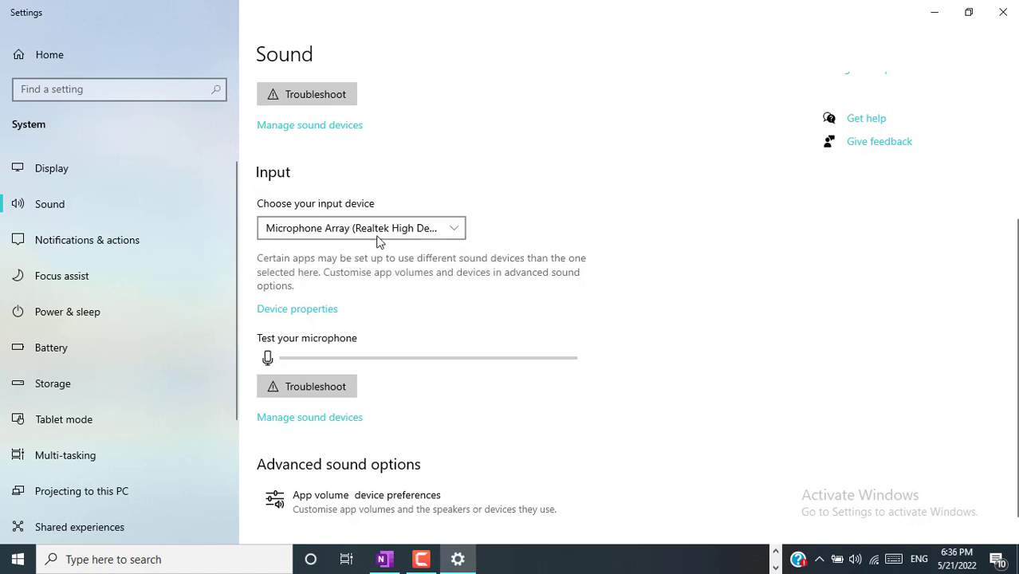
Set the sound input device to Stereo Mix (Realtek High Definition Audio).
click(333, 231)
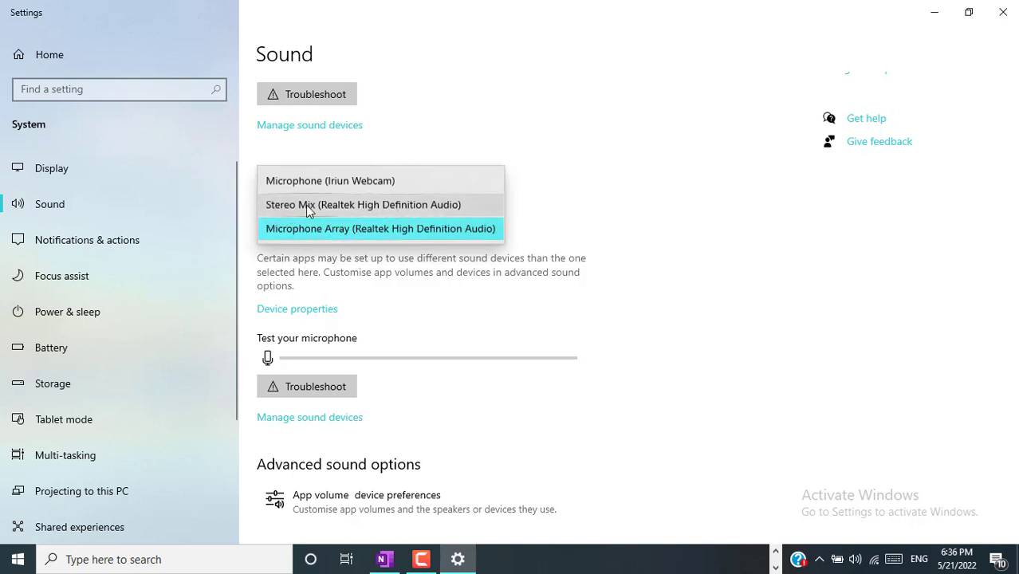
click(376, 205)
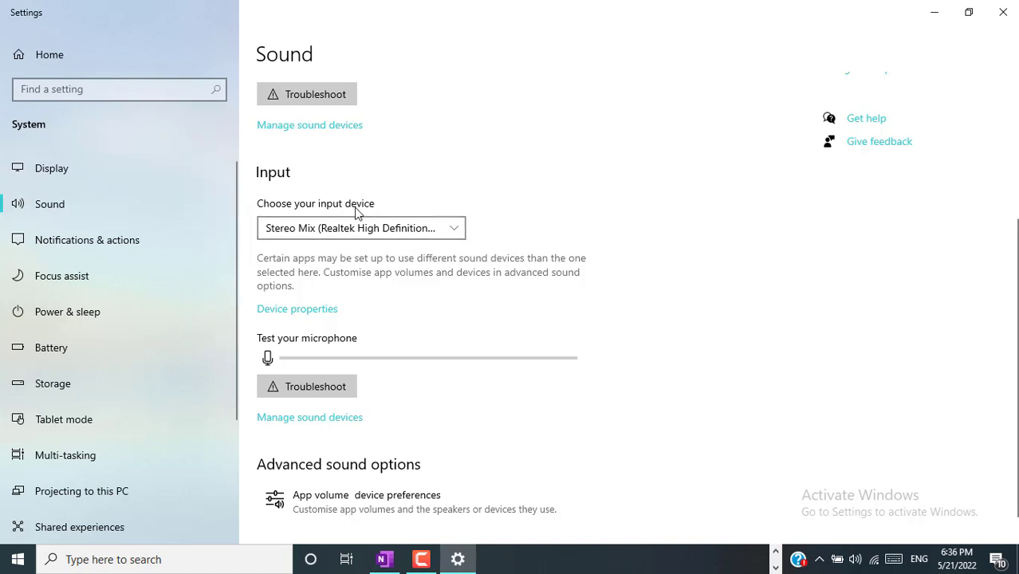
click(348, 230)
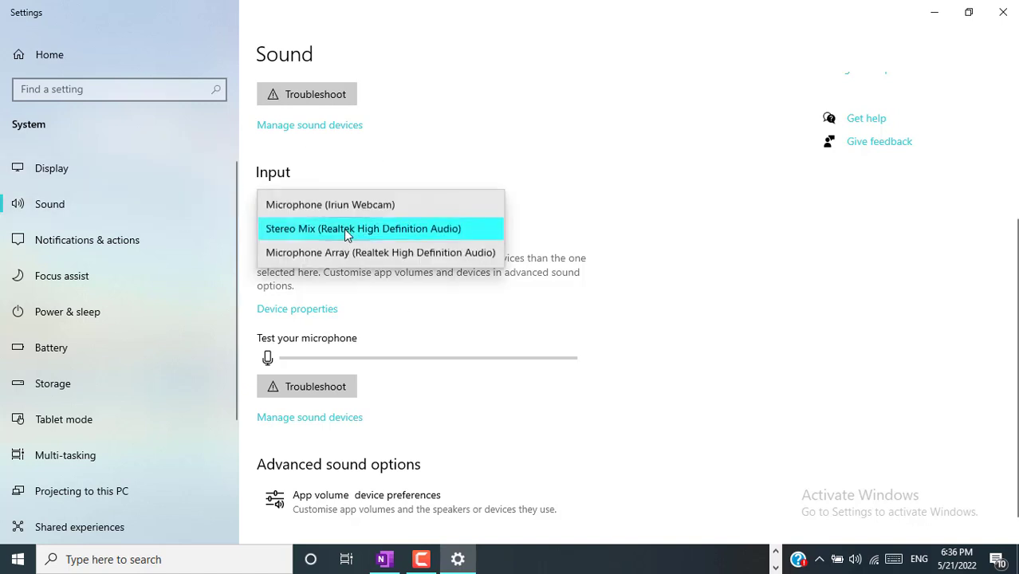
click(346, 230)
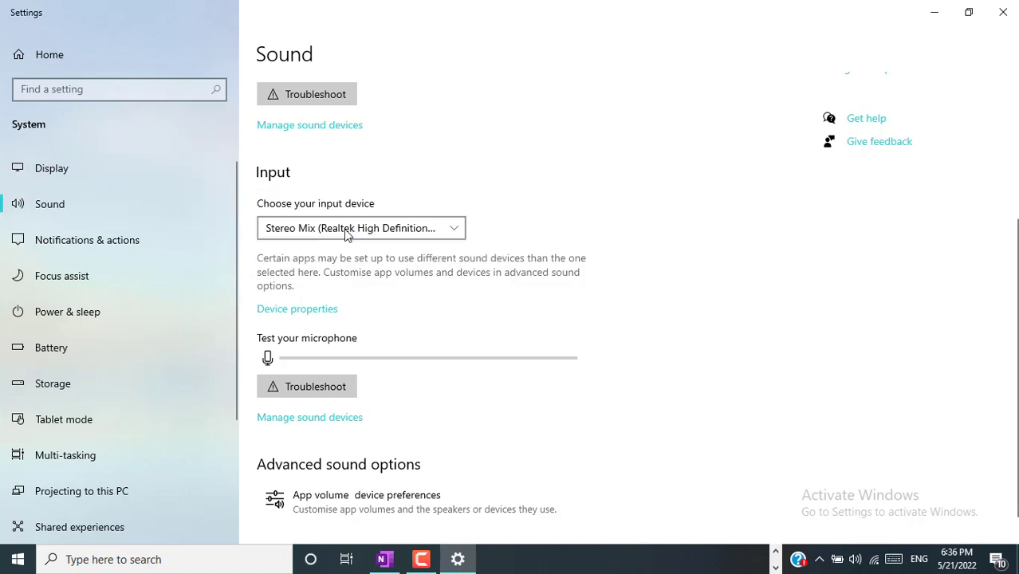
Check how to enable the disabled MIDI input device in the sound device list, and return to the Sound settings.
click(317, 419)
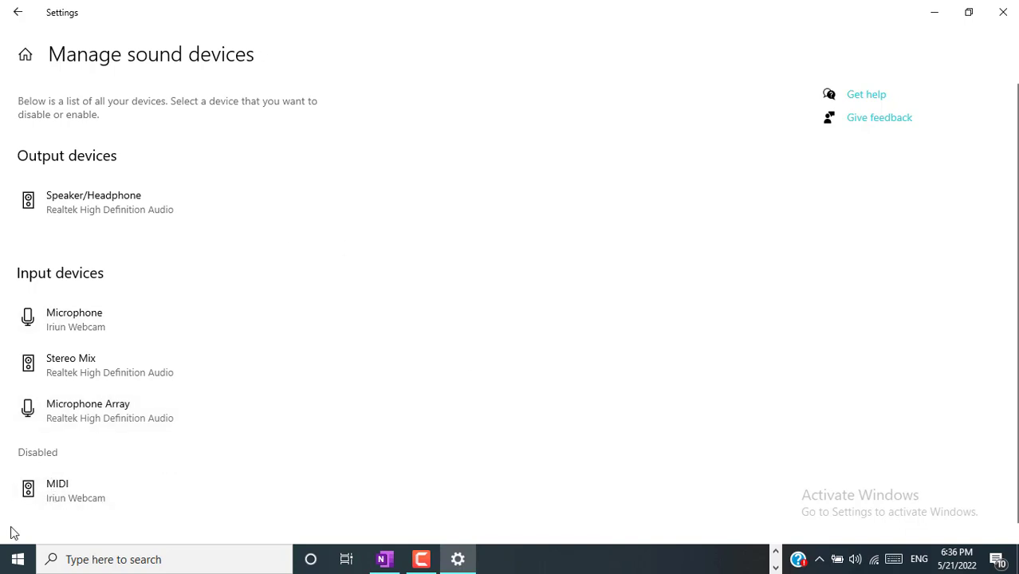
click(72, 493)
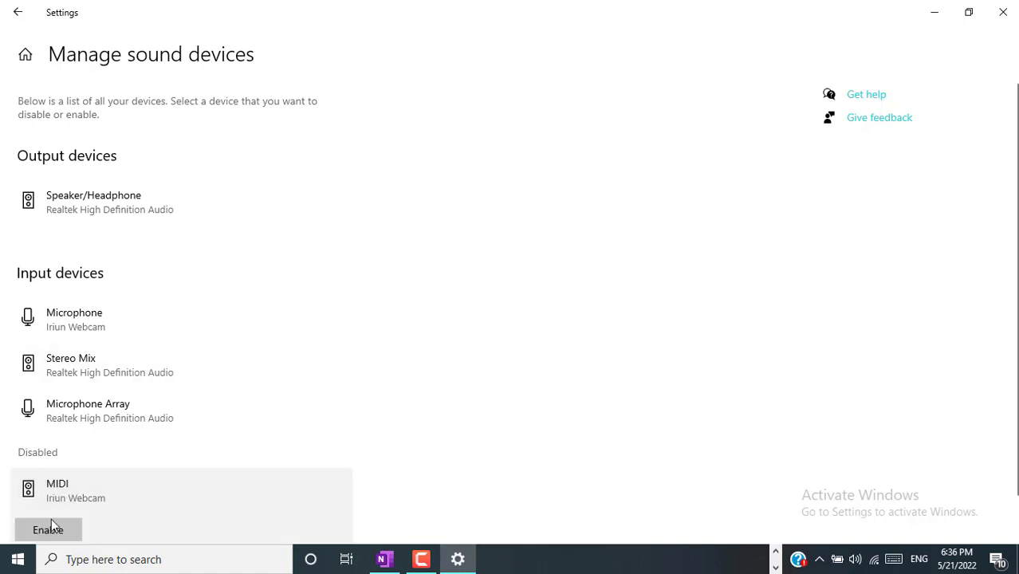
click(12, 14)
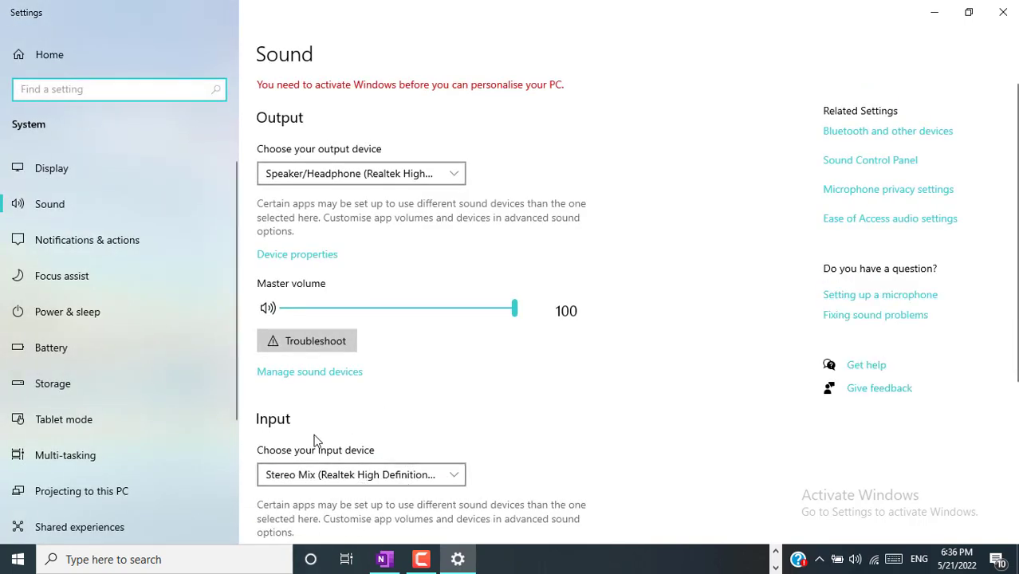
Close the Sound settings, search Windows for "sound re" and open Voice Recorder.
click(443, 434)
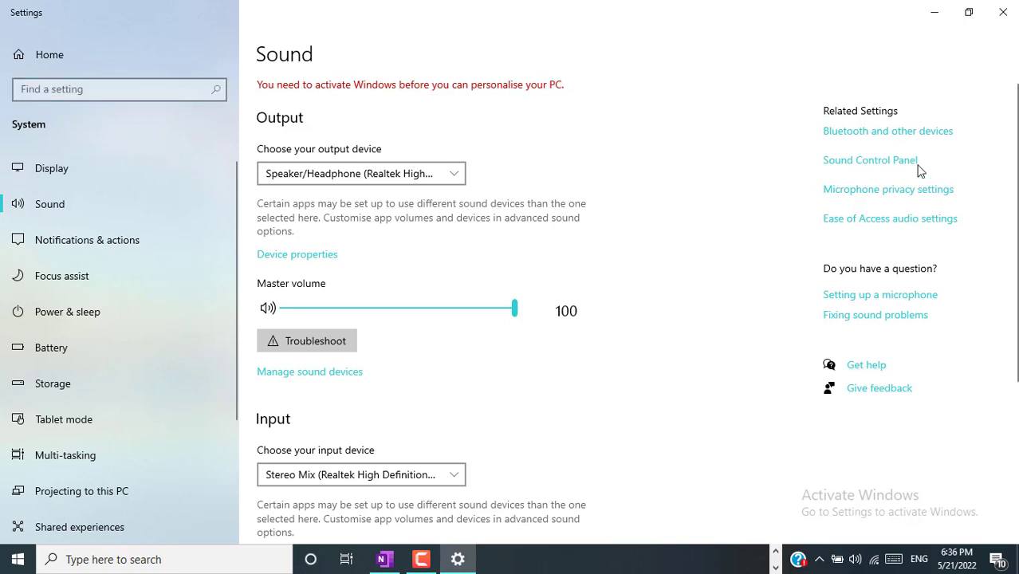
click(1001, 12)
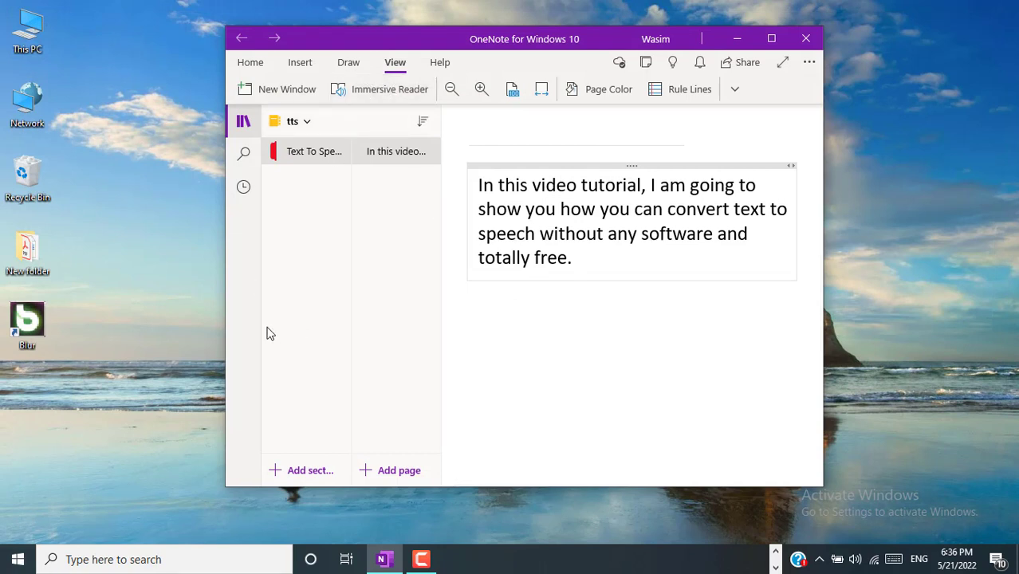
click(69, 559)
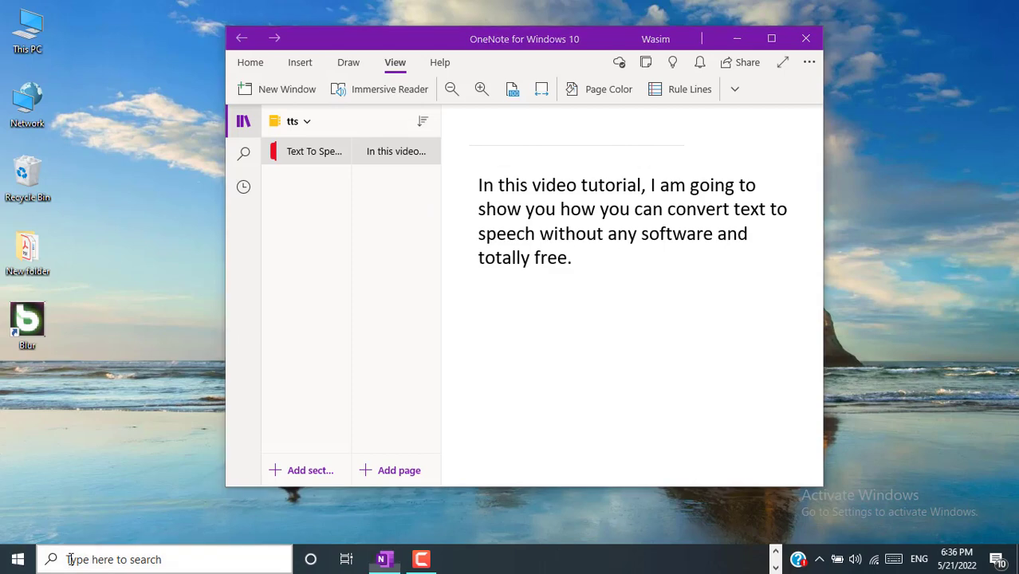
text(ound )
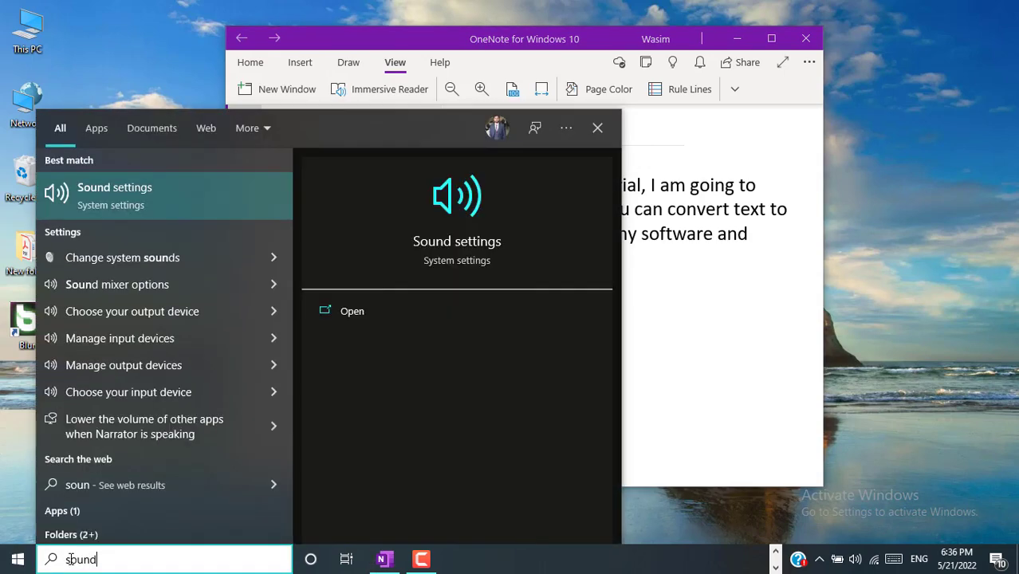
text(re)
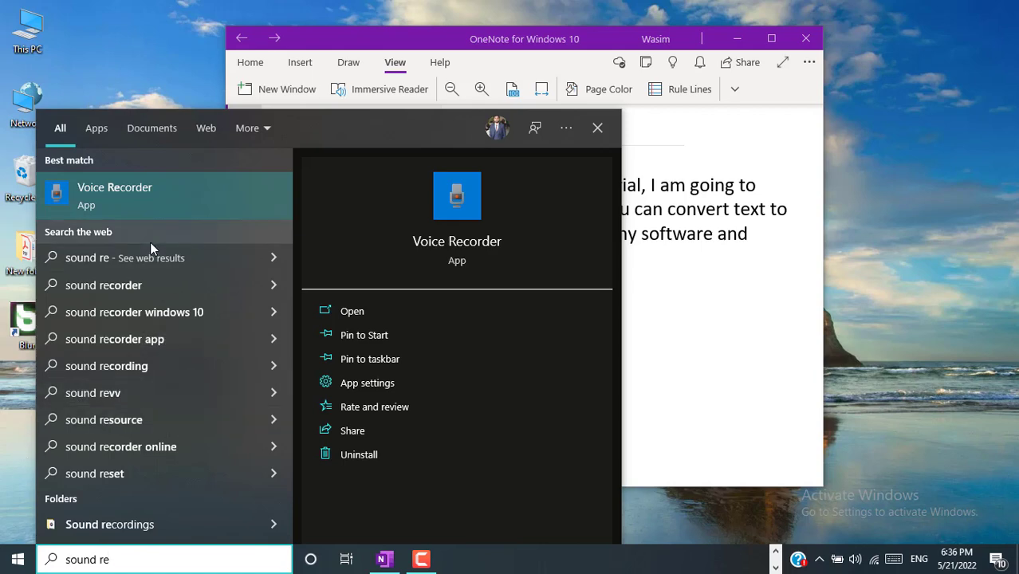
click(352, 312)
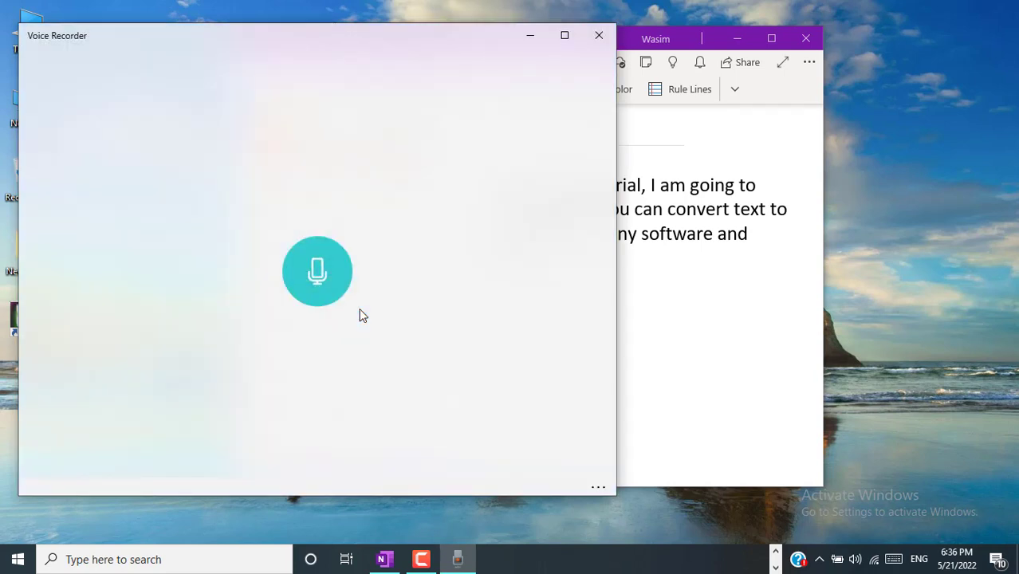
Start a voice recording, switch to OneNote and open the page in Immersive Reader, dismissing the sign-in window.
click(320, 274)
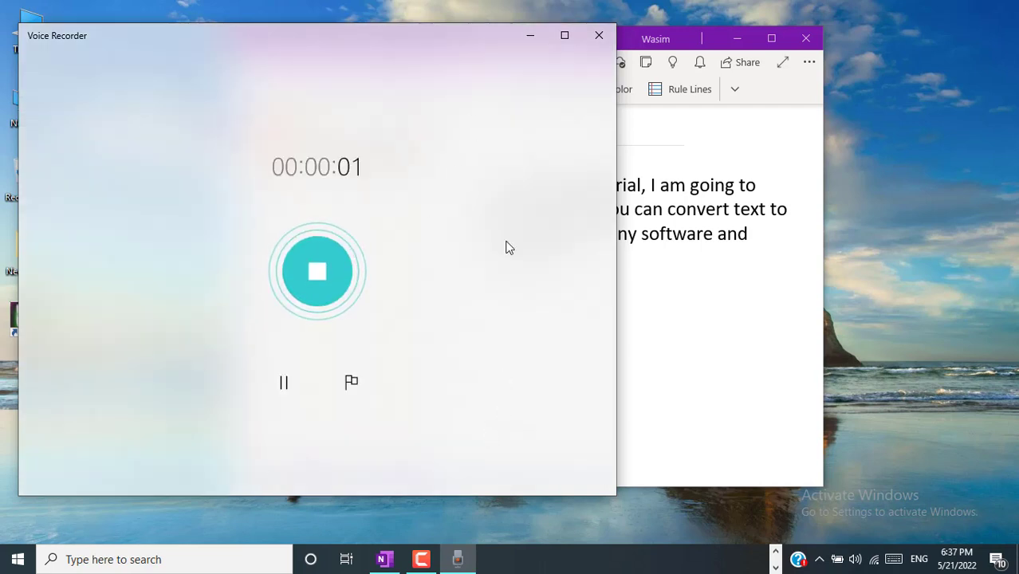
click(635, 40)
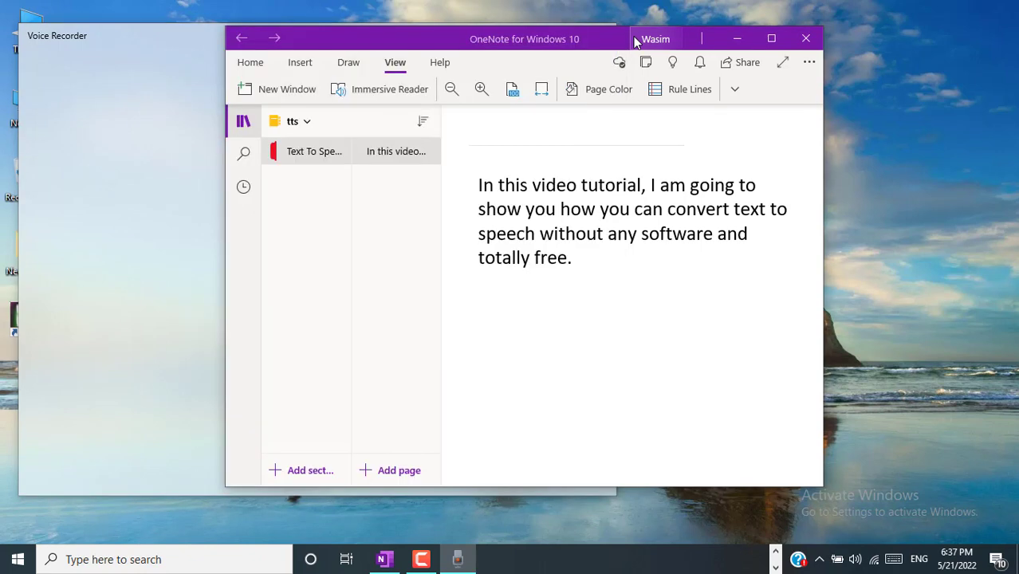
click(364, 92)
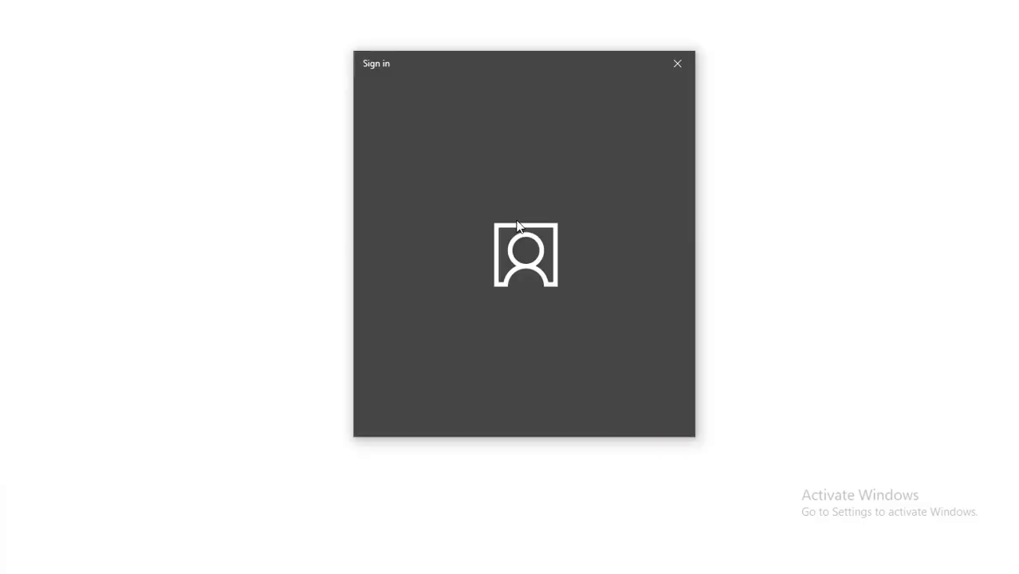
click(674, 67)
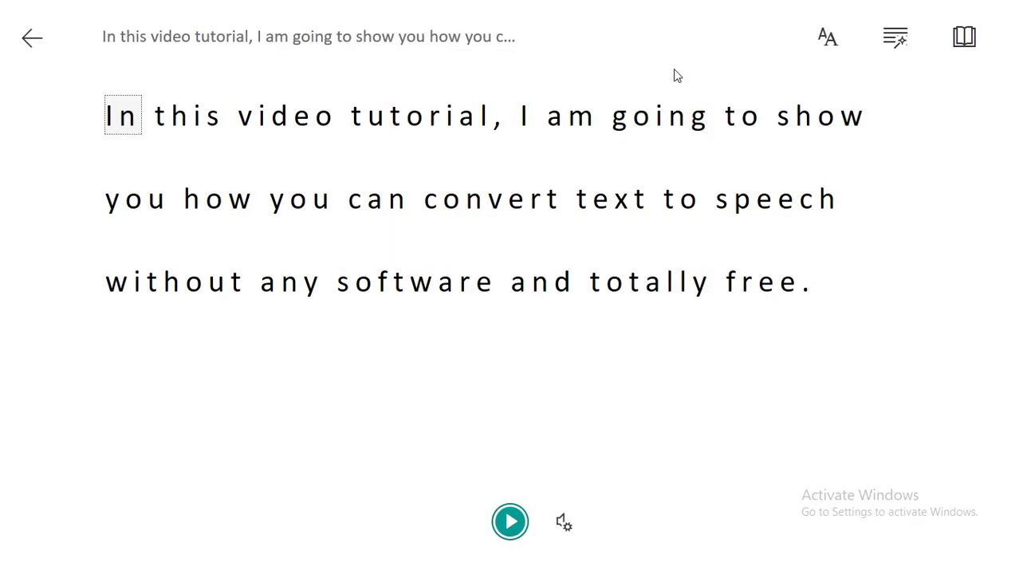
Have Immersive Reader read the whole text aloud, exit the reader and stop the recording in Voice Recorder.
click(508, 526)
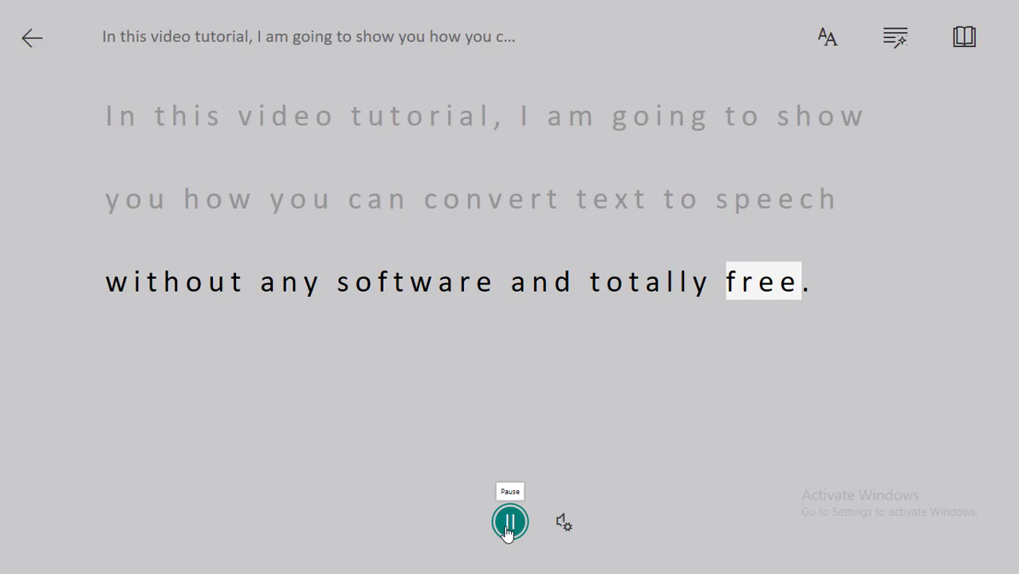
click(509, 523)
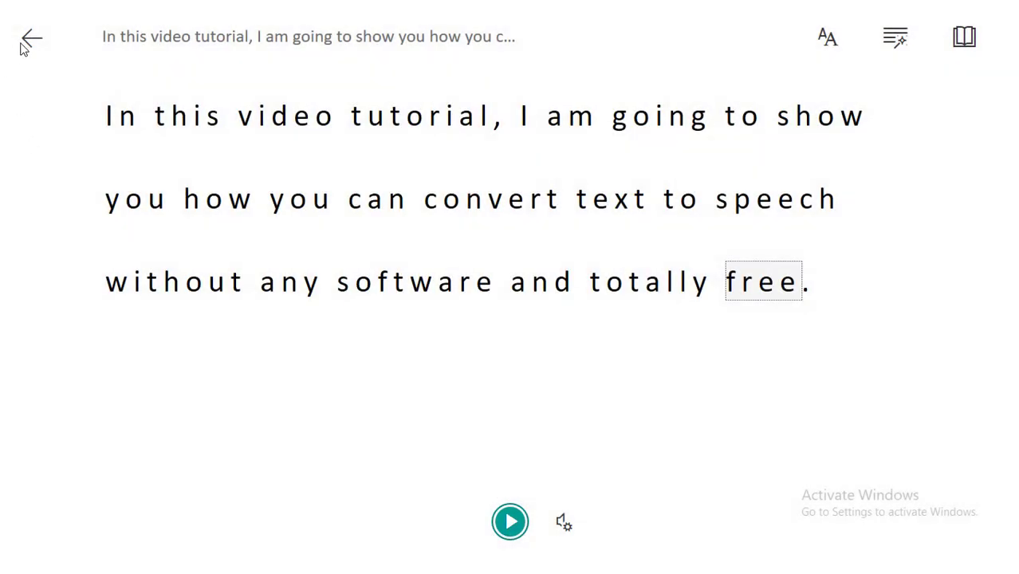
click(28, 44)
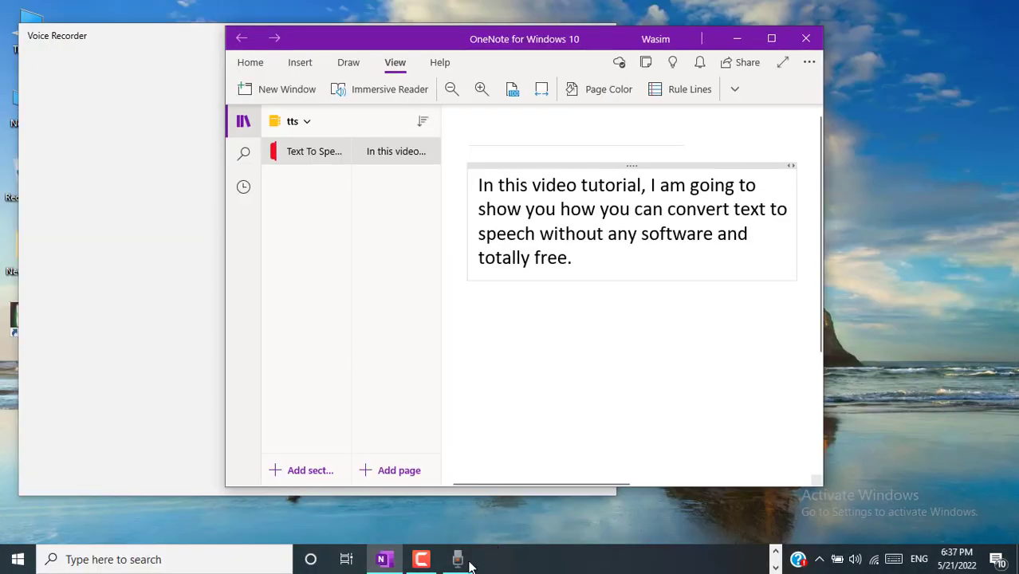
click(461, 560)
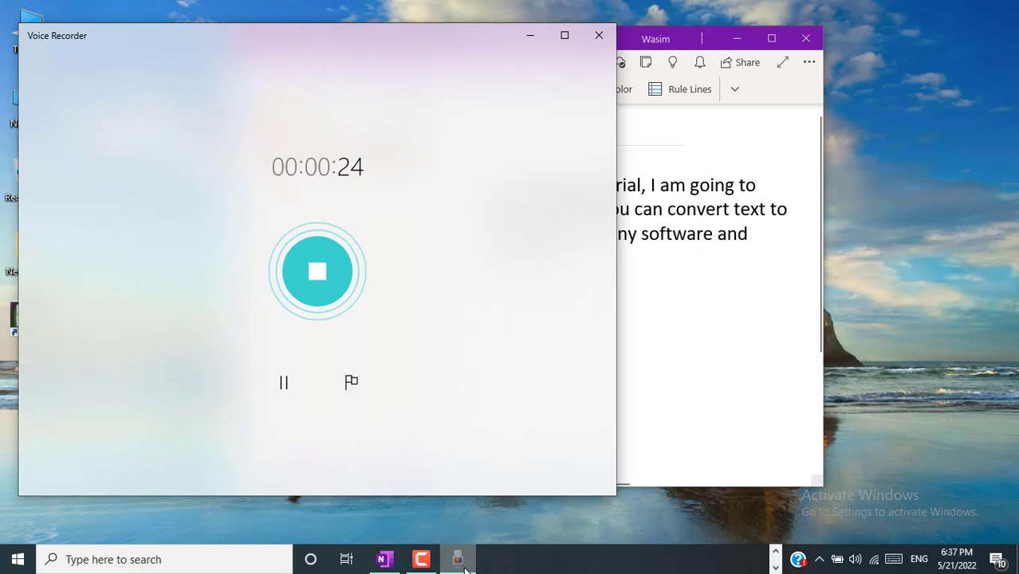
click(320, 280)
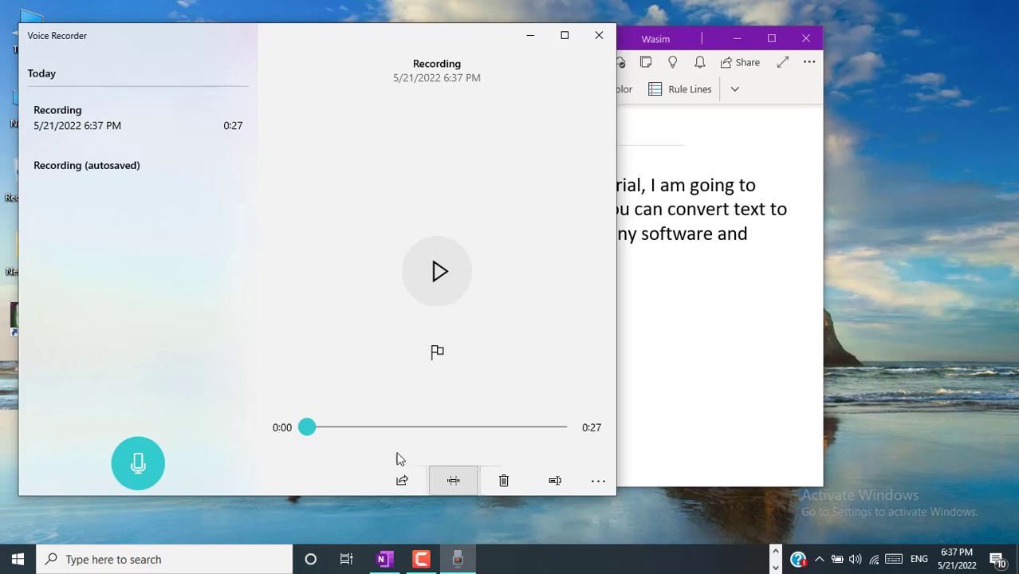
Play back the new recording and close Voice Recorder.
click(444, 271)
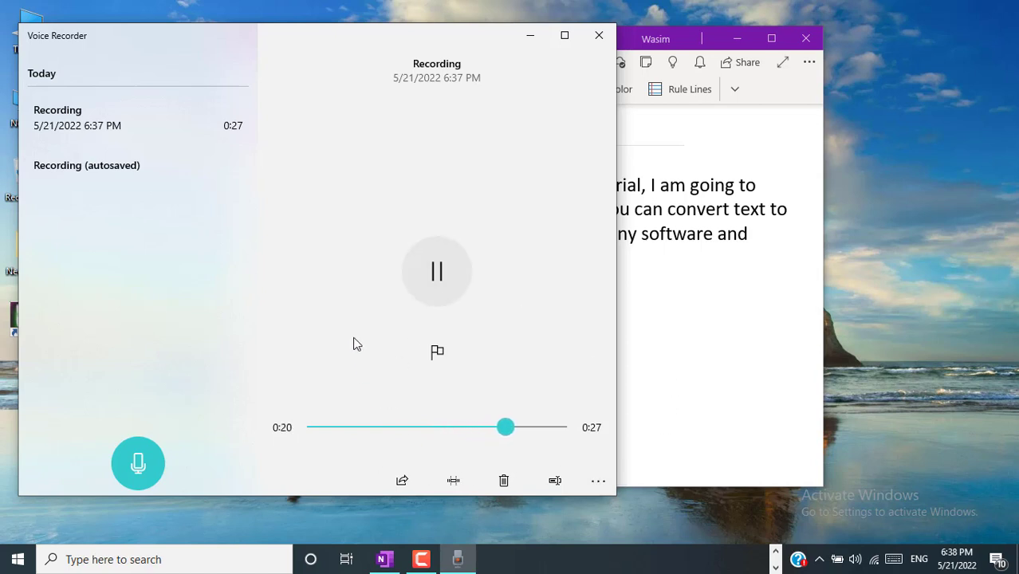
click(598, 36)
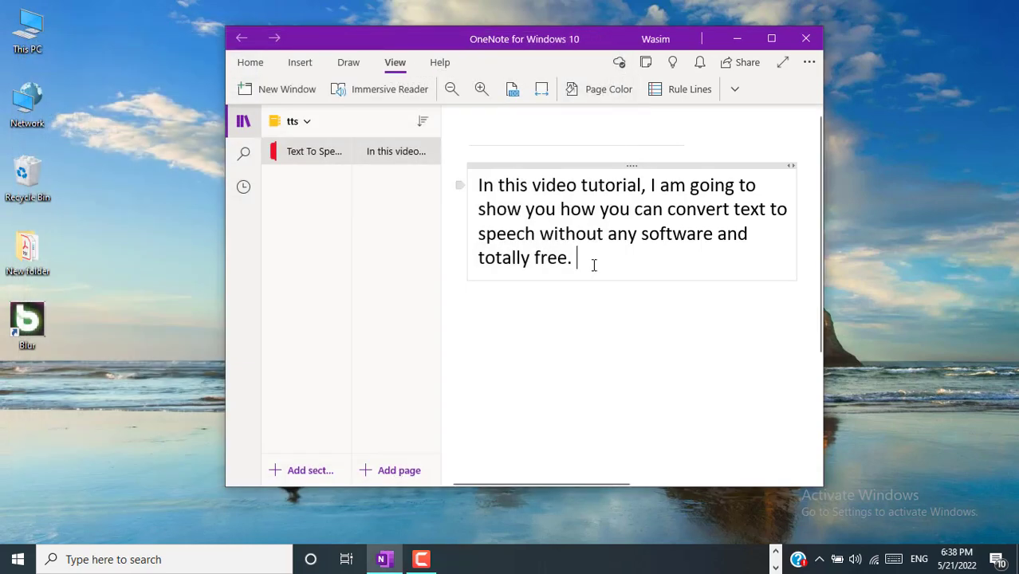
Minimise OneNote and open the Sound recordings folder inside the user's Documents folder in File Explorer.
click(775, 550)
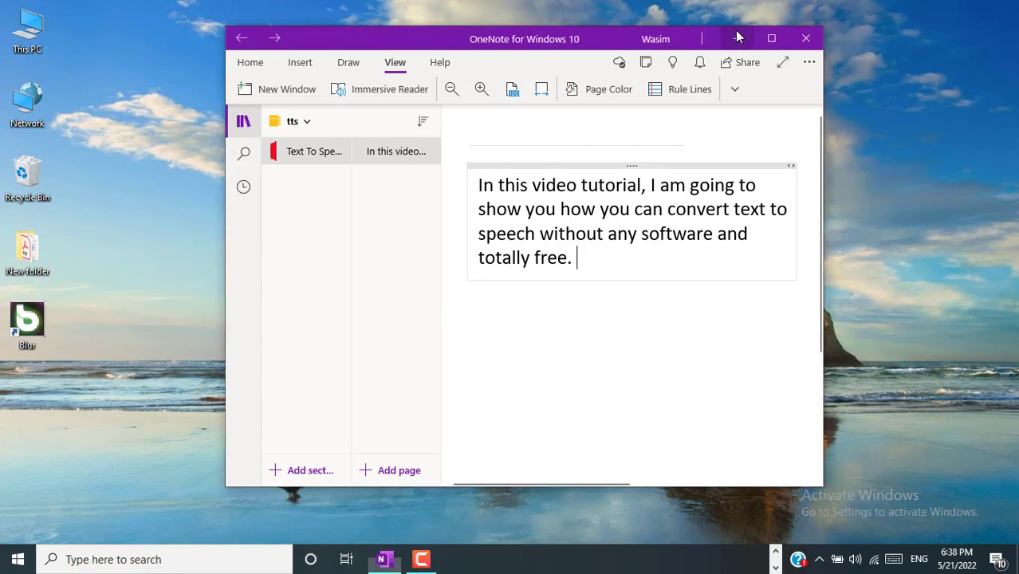
click(737, 36)
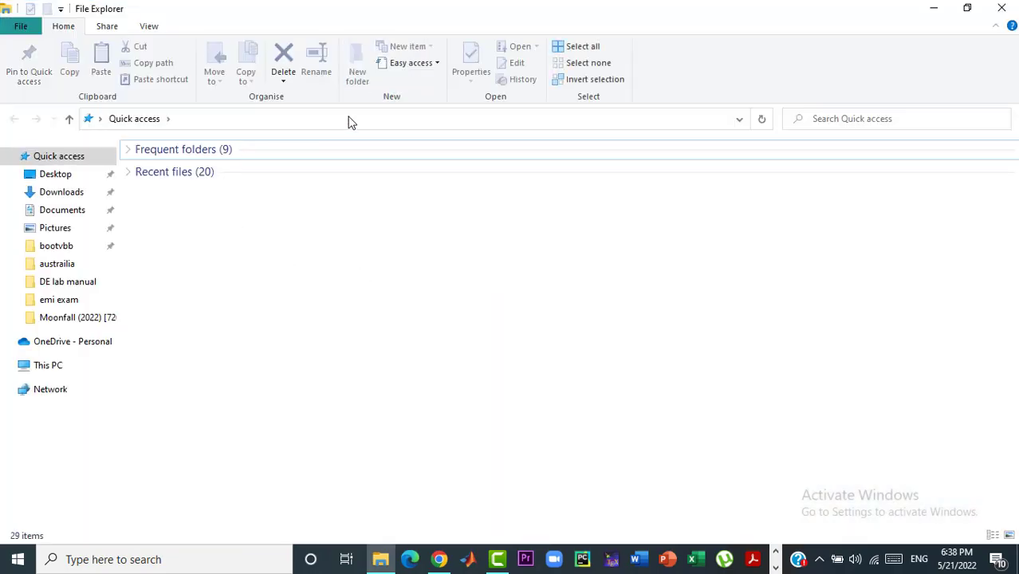
click(323, 118)
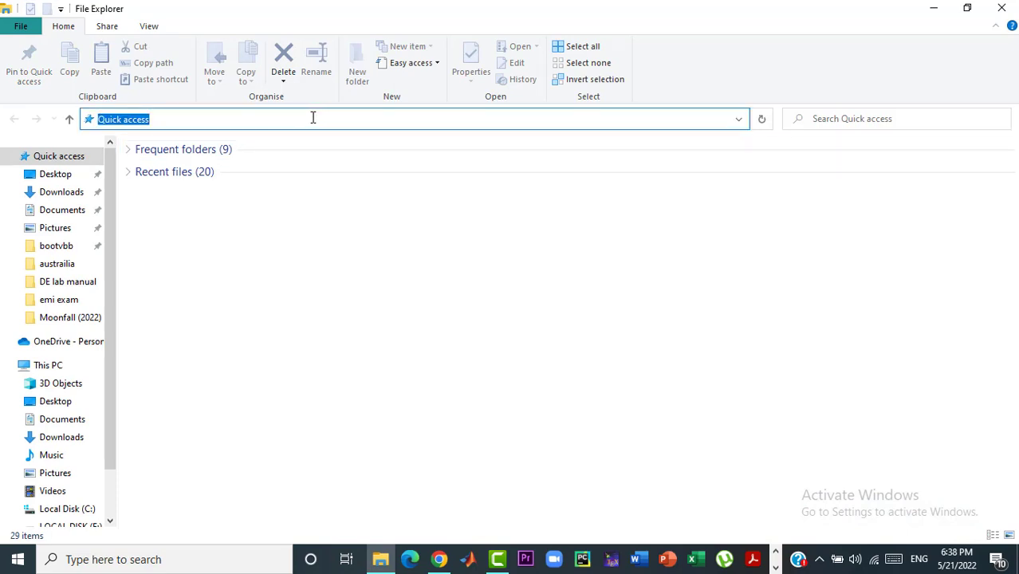
text(C:\Users\Wasim Iqbal\Documents\Sound recordings)
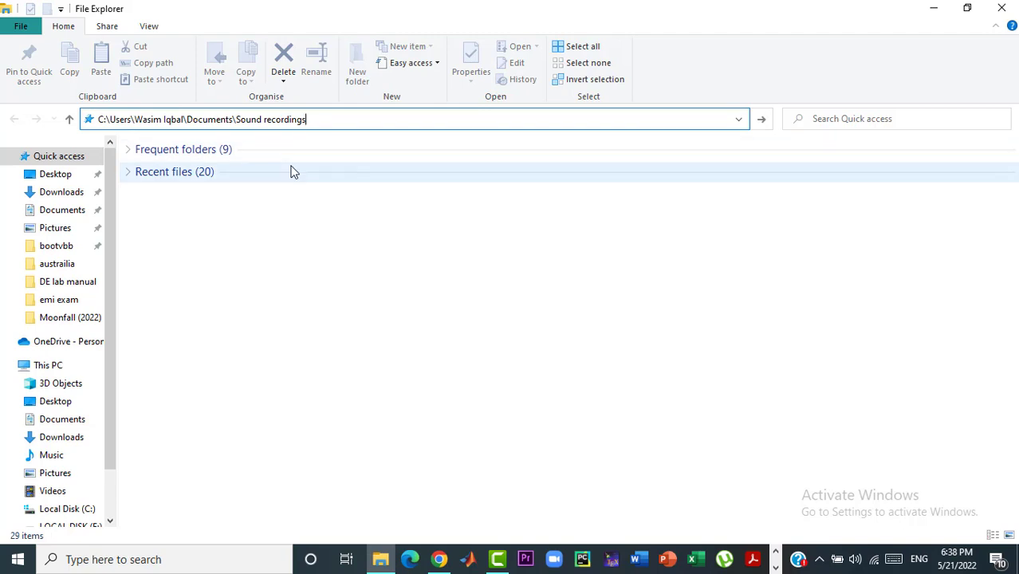
key(ctrl+a)
key(Return)
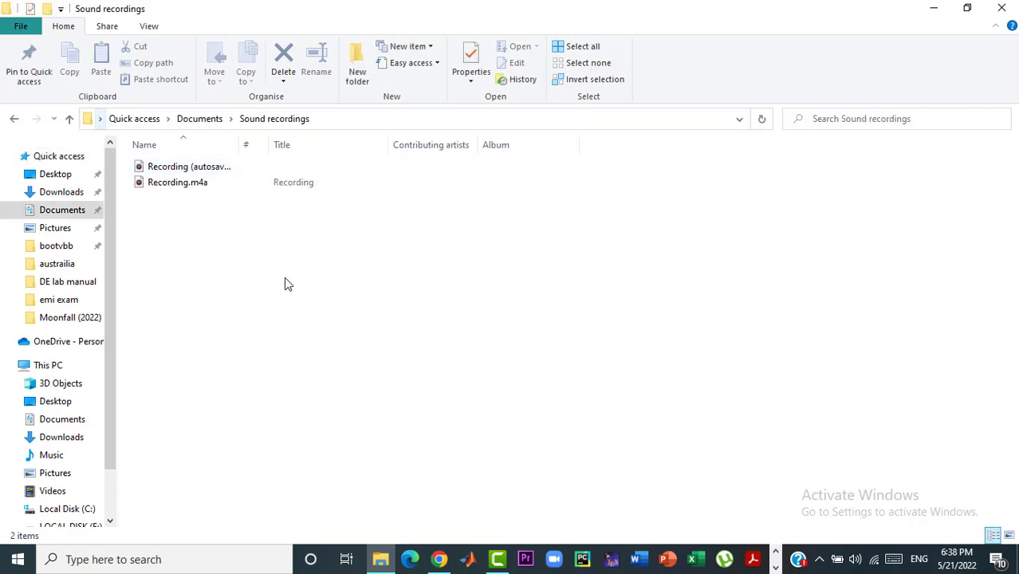